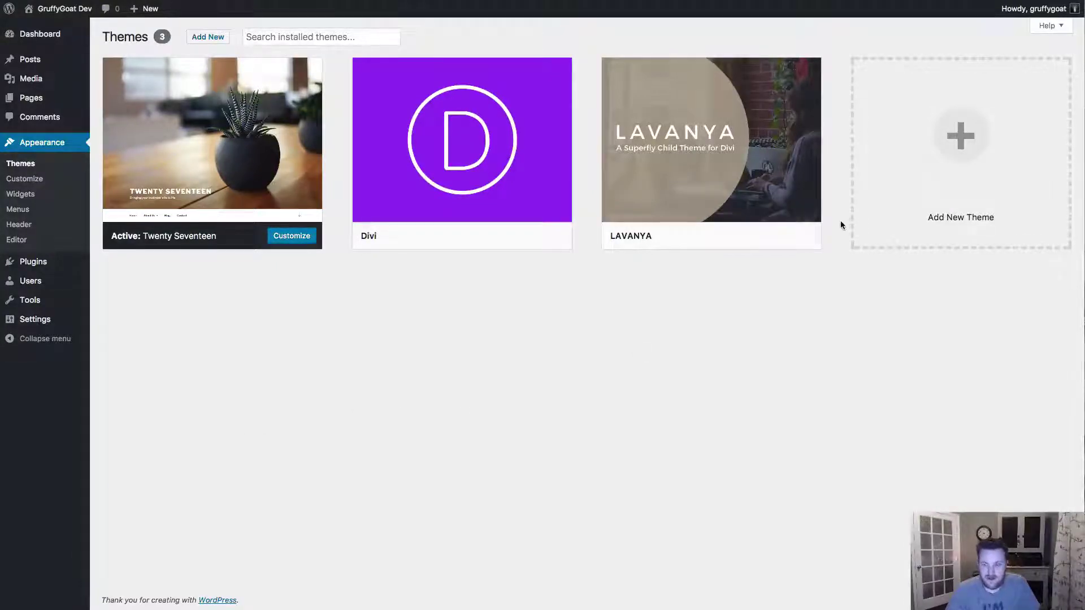
- Put the mail window away and view the Divi theme's details
key(super+Tab)
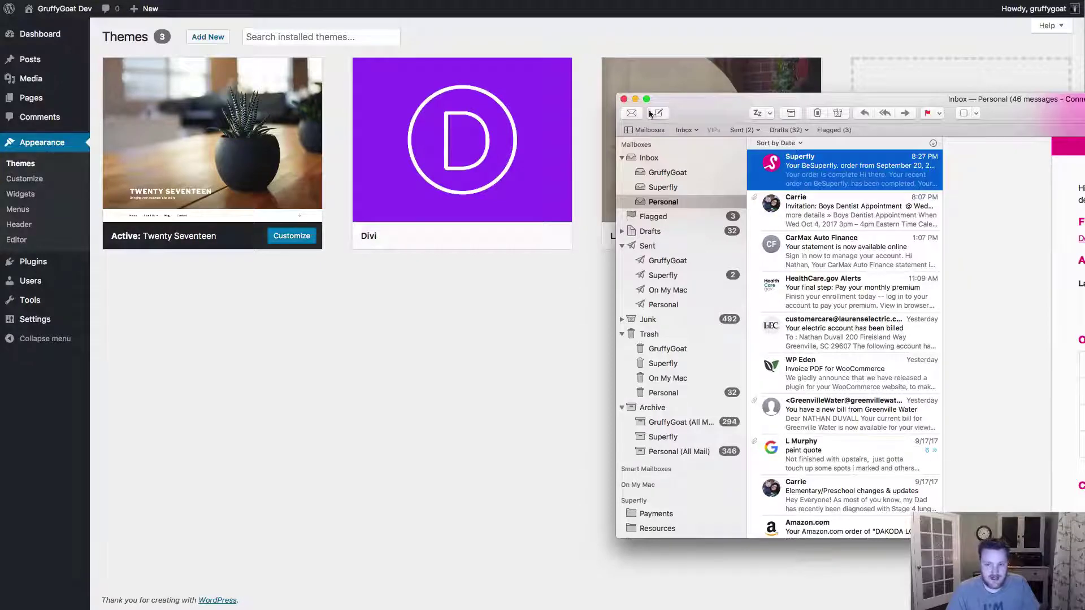
click(634, 100)
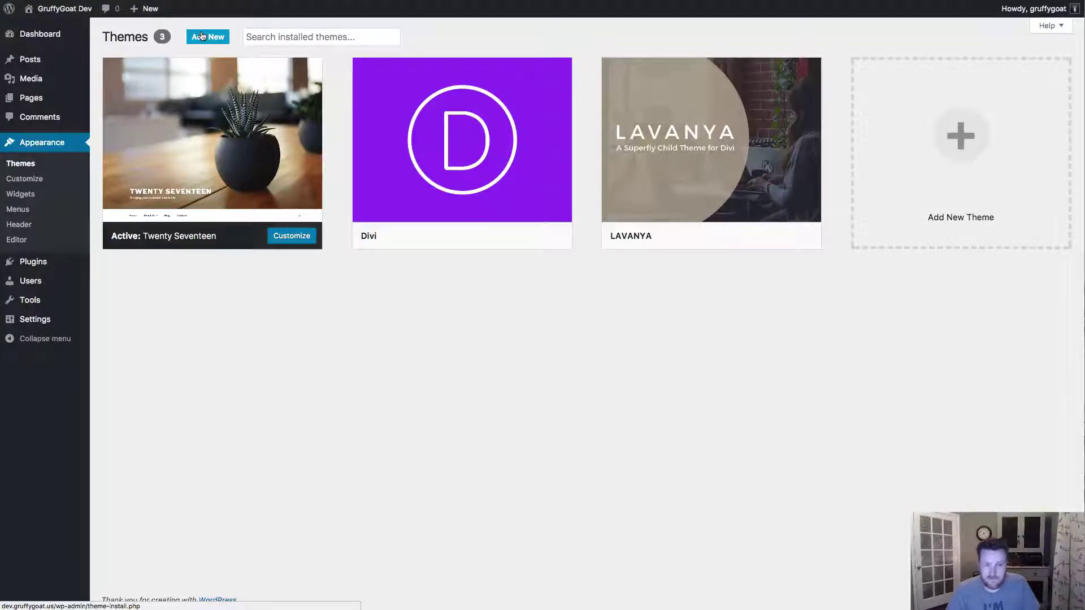
mouse_move(468, 175)
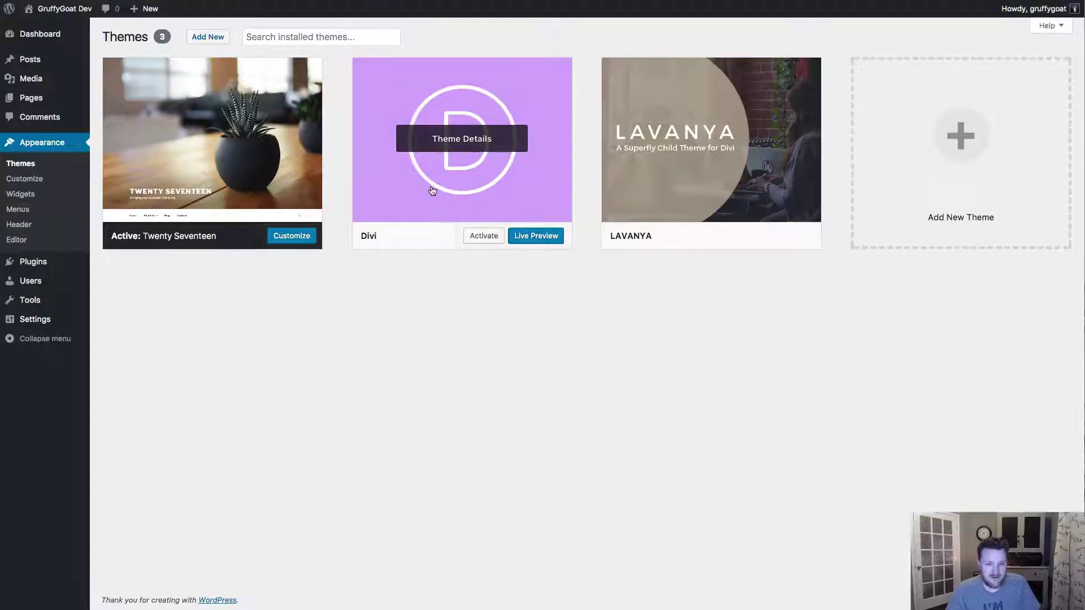
click(432, 191)
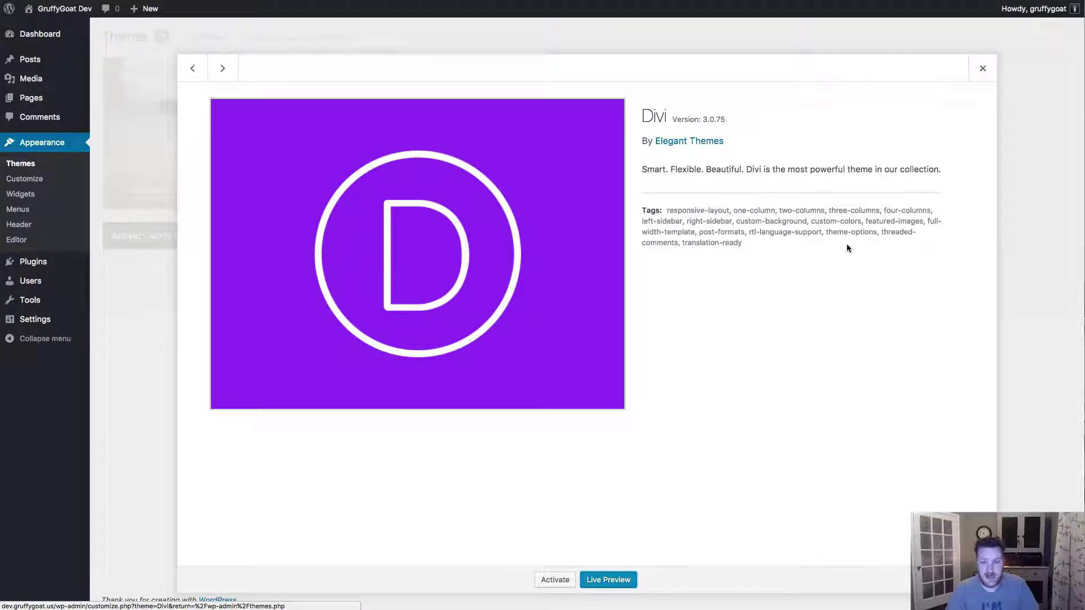
- Close the Divi details and bring up the Add Themes zip-upload form
click(984, 79)
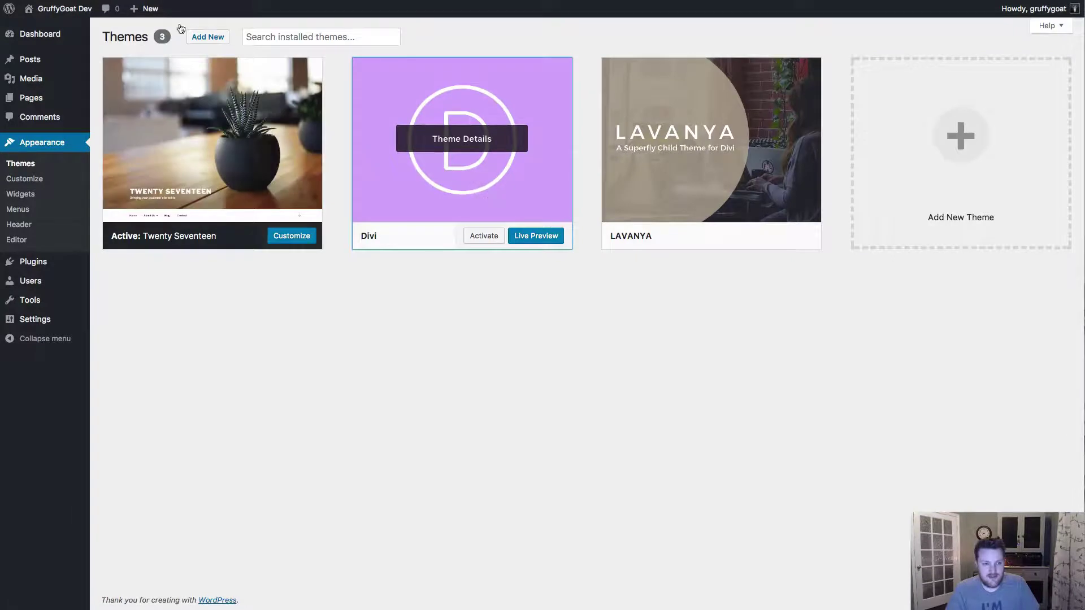
click(215, 40)
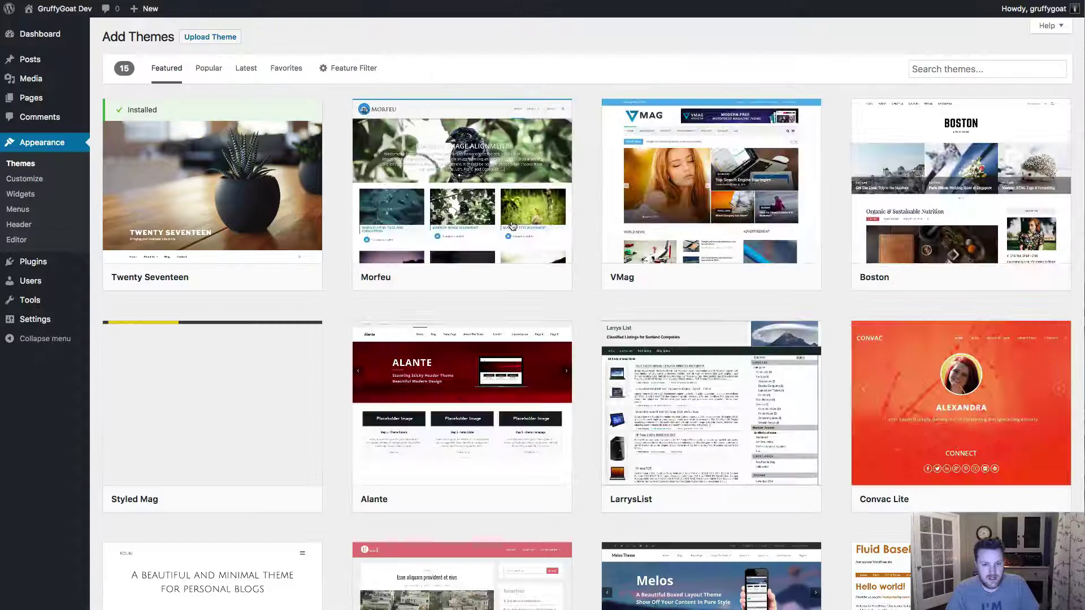
click(219, 41)
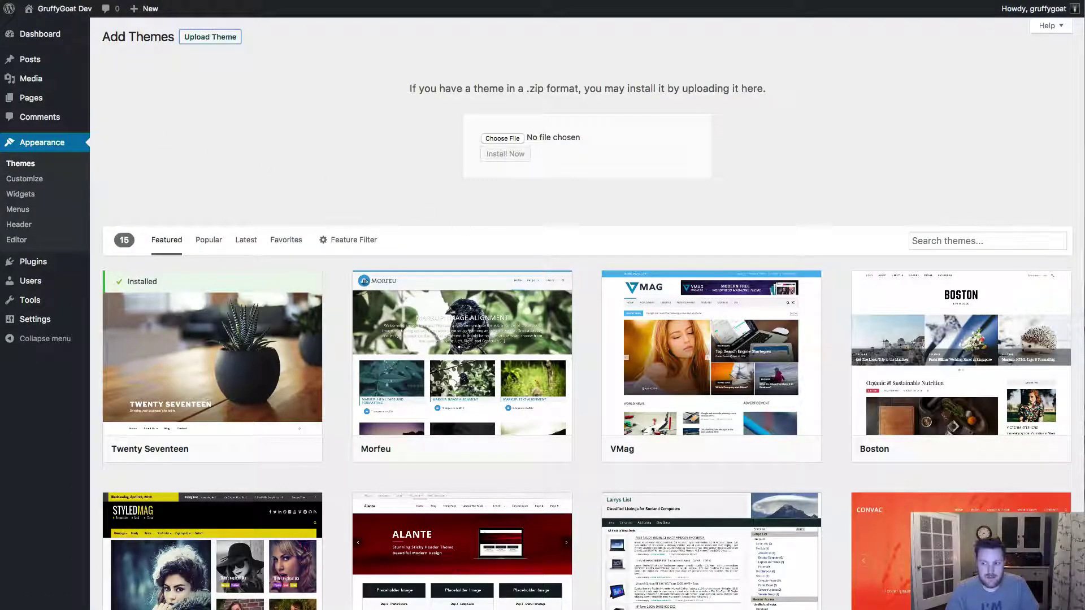
drag(1079, 170, 856, 166)
key(super+Tab)
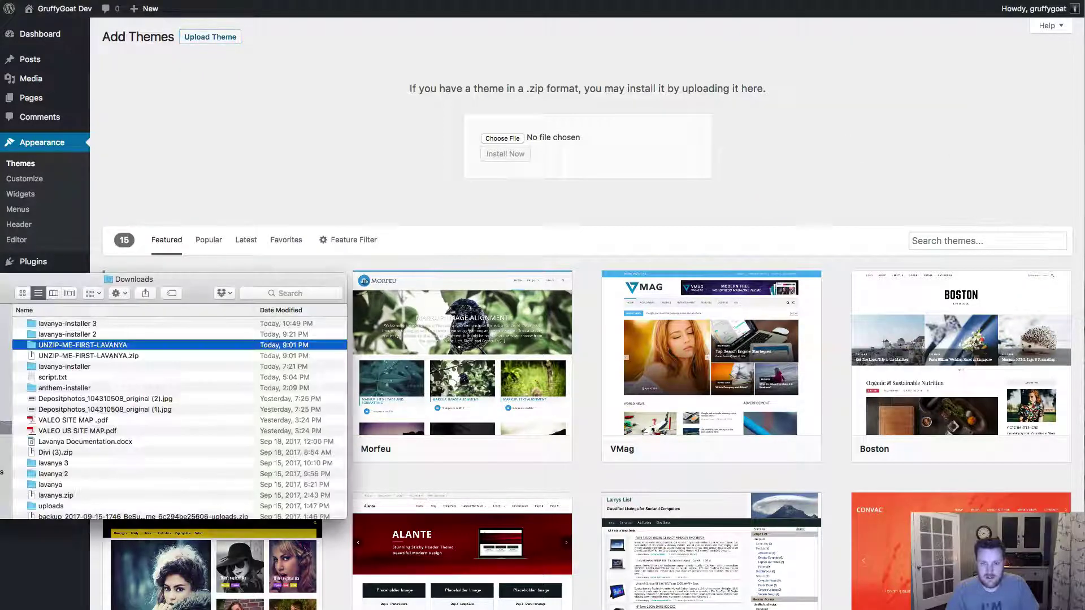
key(super+Tab)
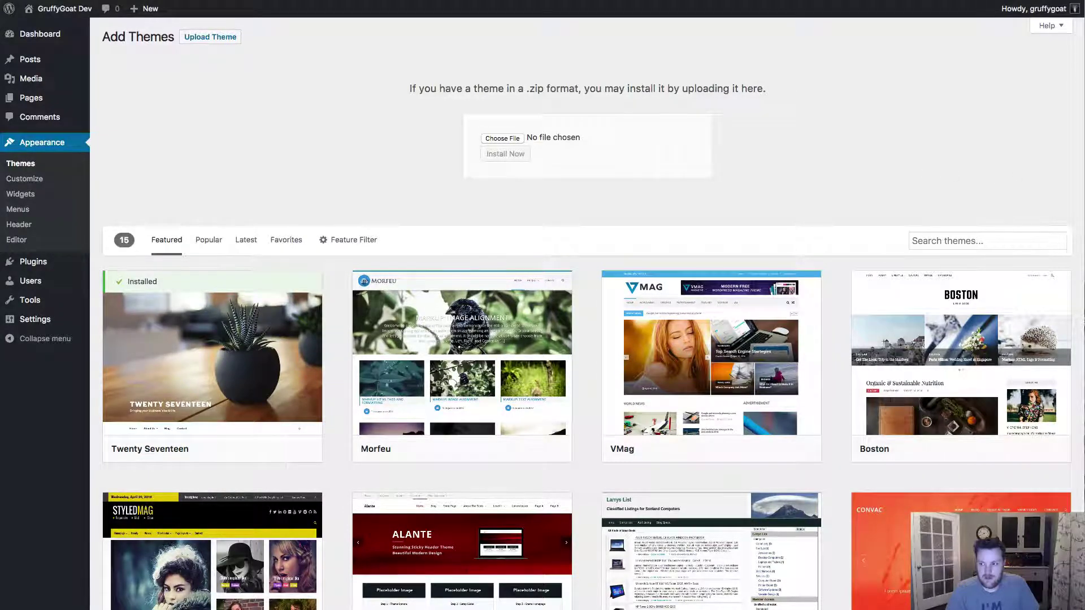
key(super+Tab)
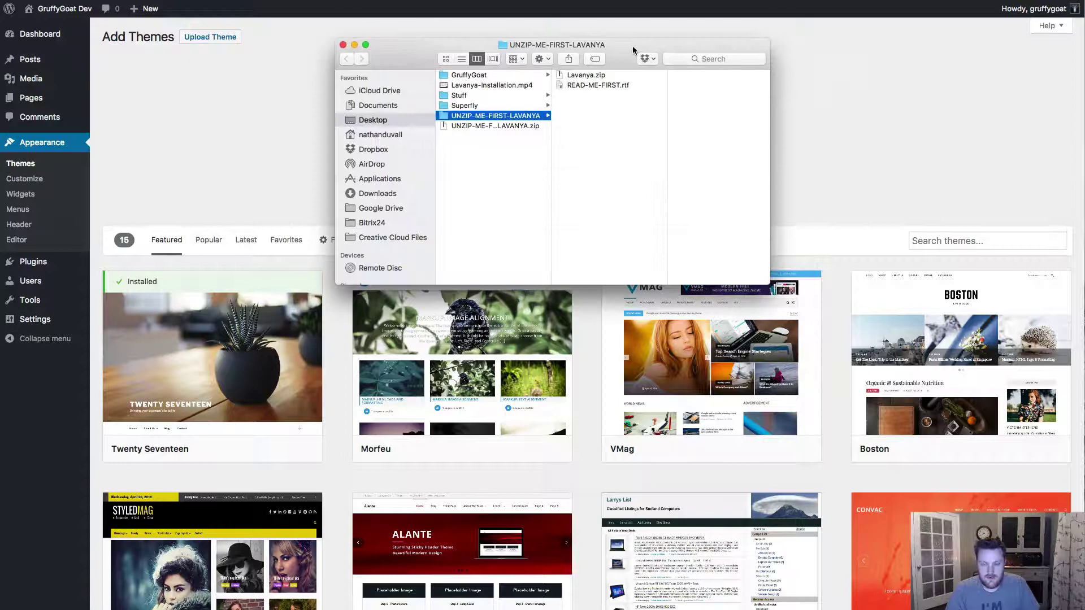
drag(633, 48, 550, 96)
click(493, 122)
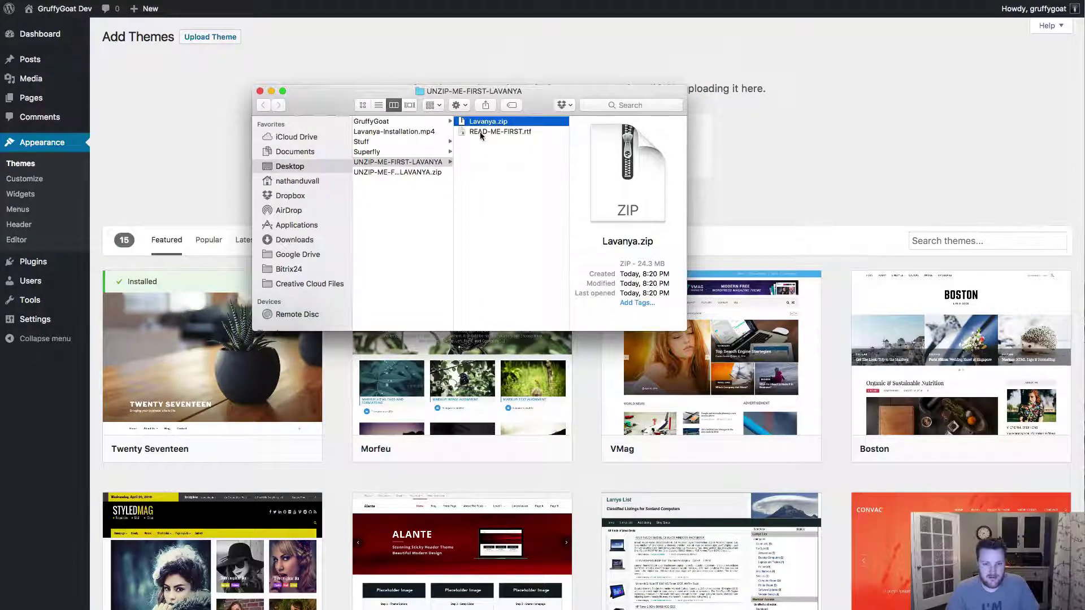
click(473, 131)
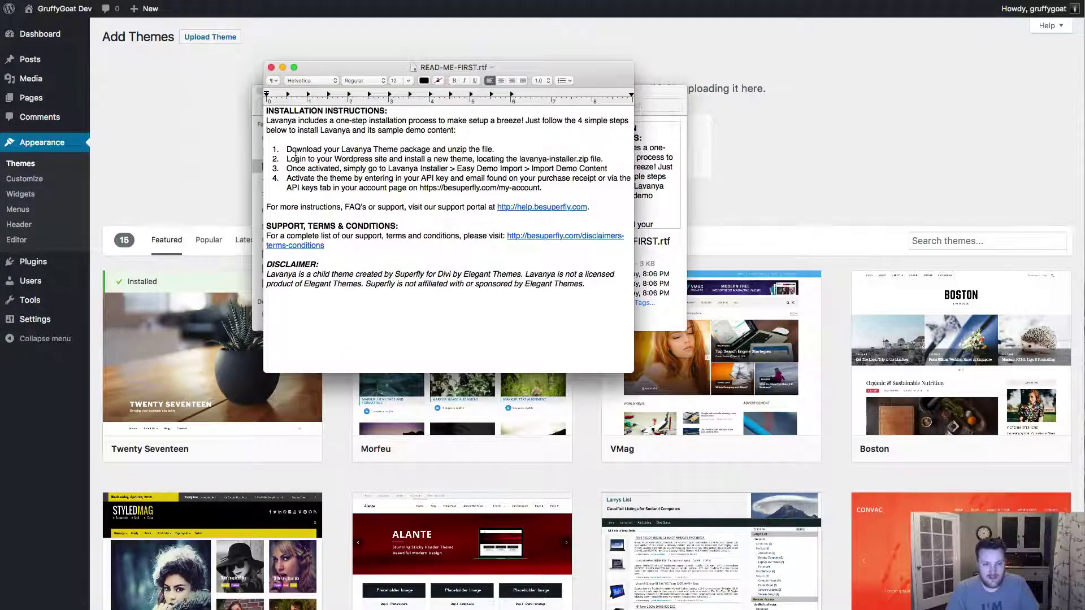
click(271, 67)
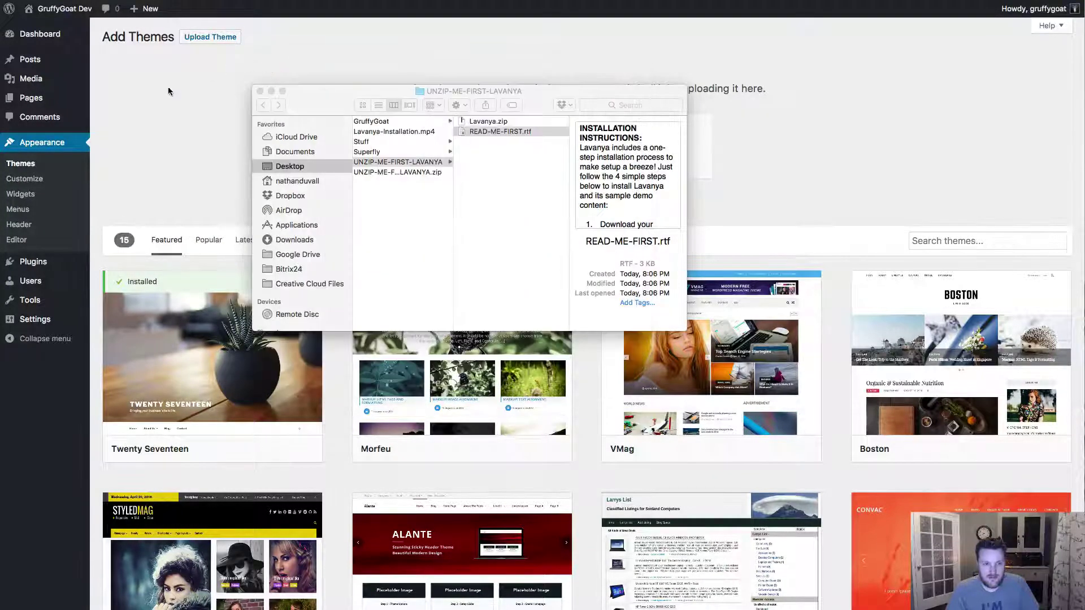
click(260, 90)
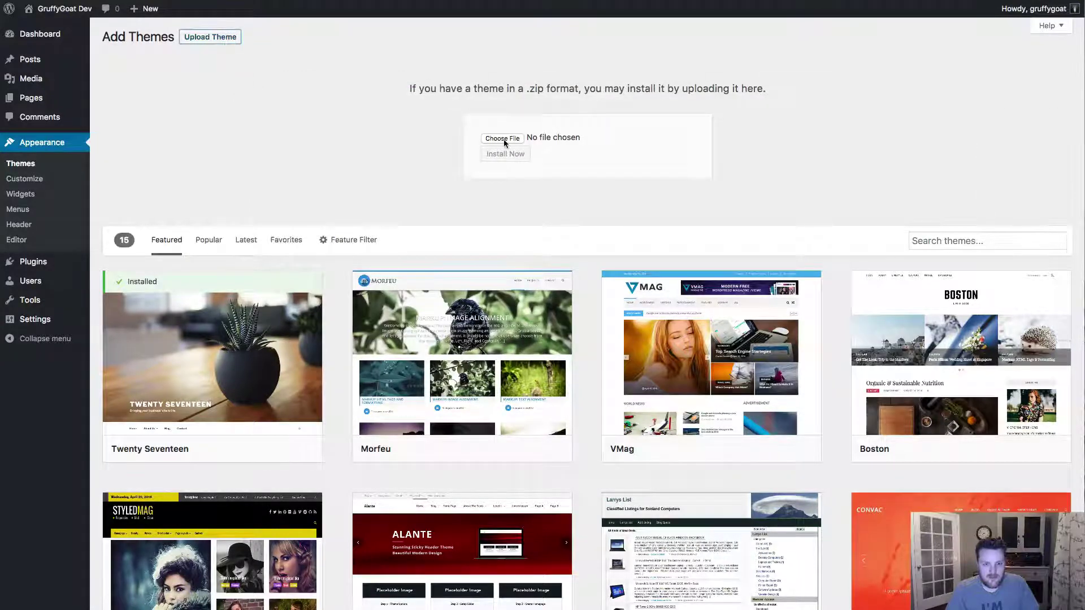
- Choose Lavanya.zip, install it, and return to the Appearance > Themes list
click(503, 139)
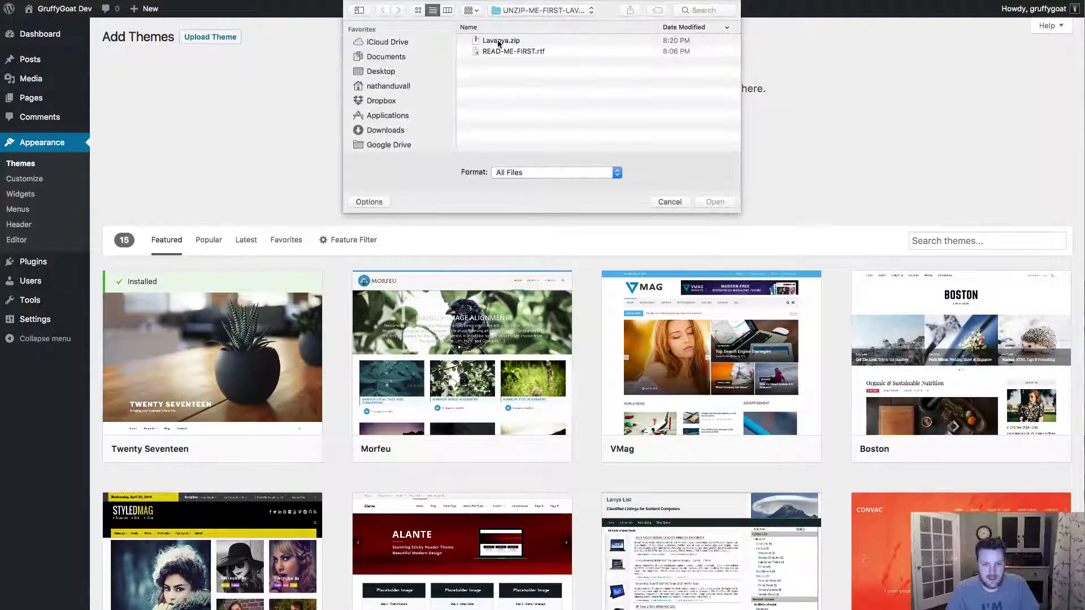
double_click(498, 42)
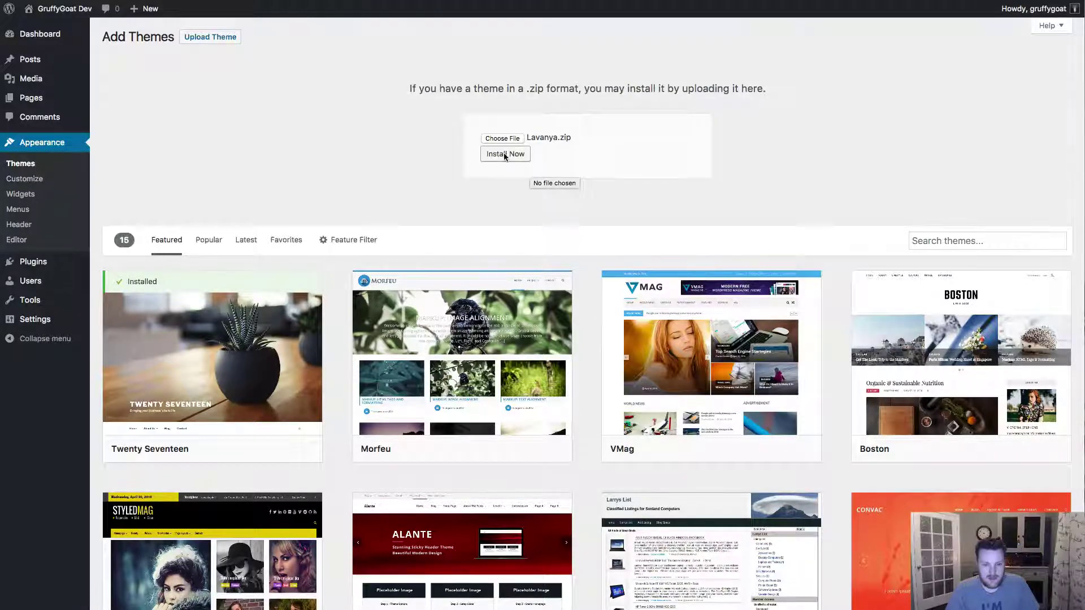
click(504, 155)
click(22, 164)
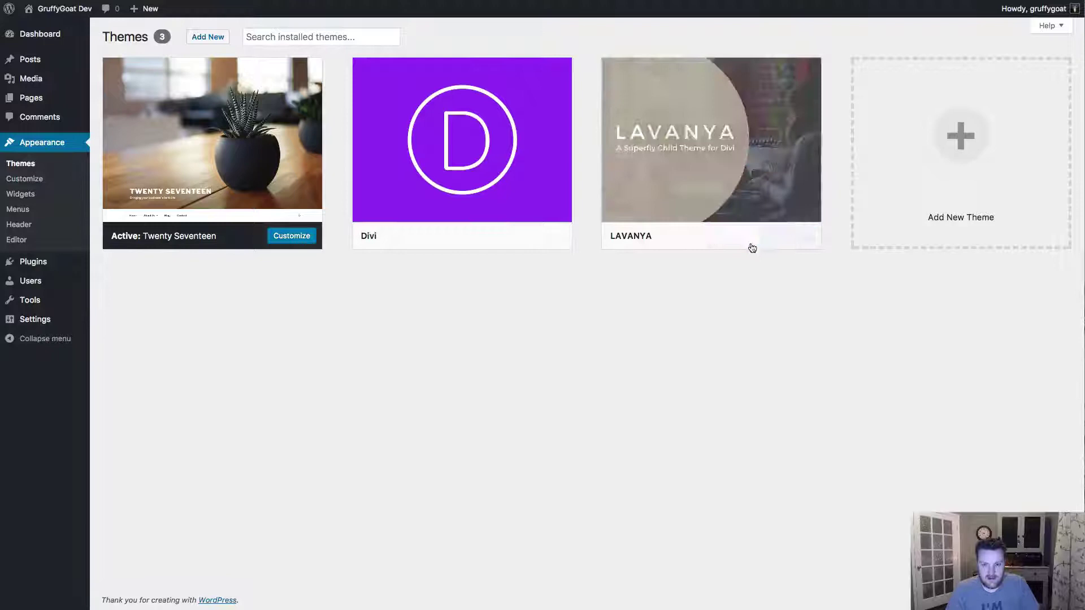
- Activate LAVANYA, open its API Key Activation page, and dismiss a stray mail window
click(734, 238)
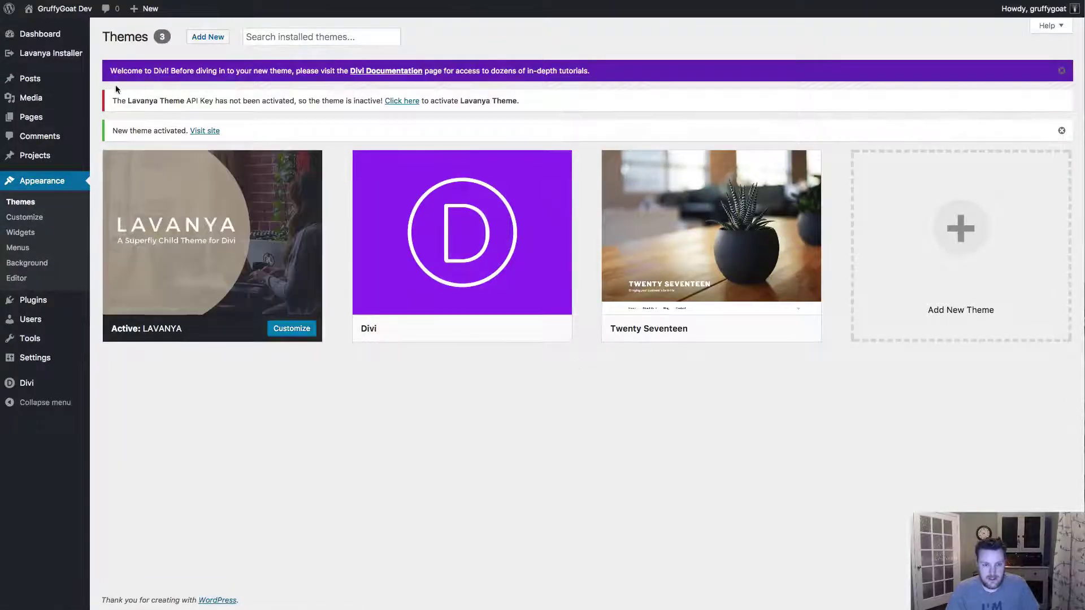
click(402, 102)
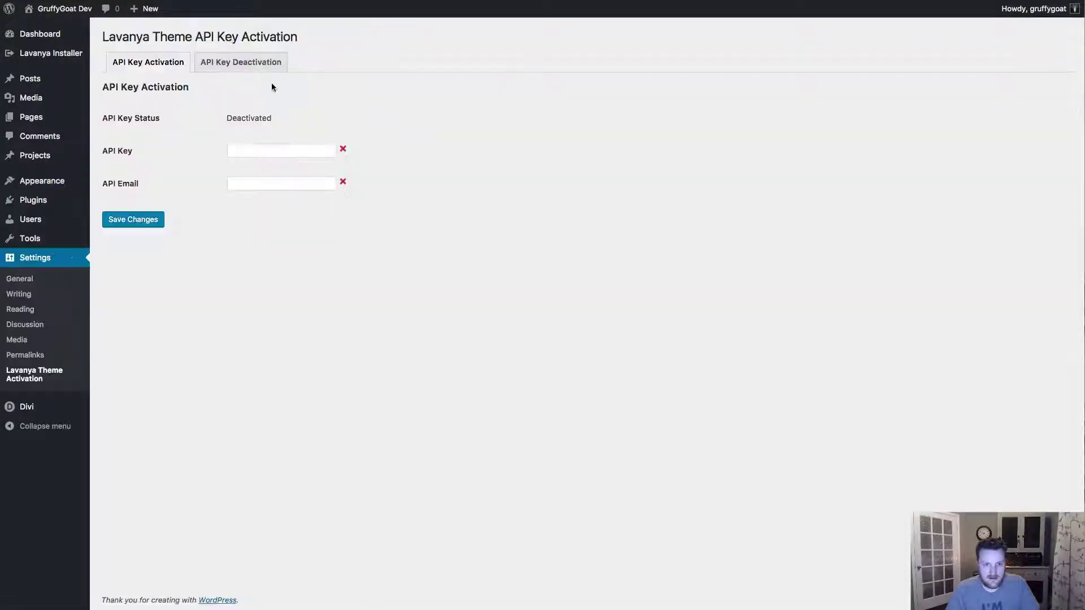
click(757, 594)
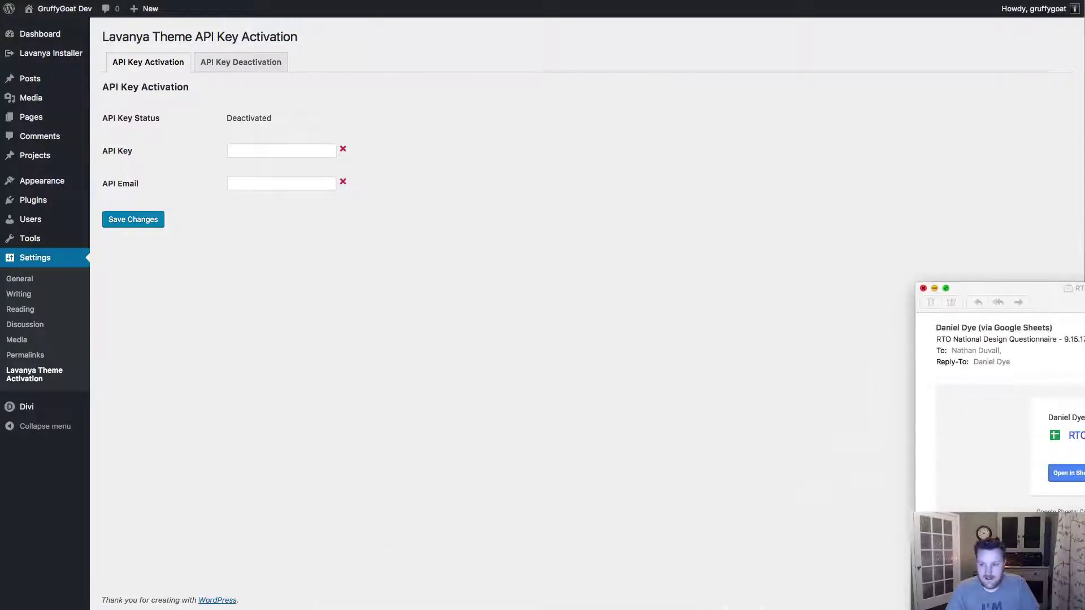
click(936, 289)
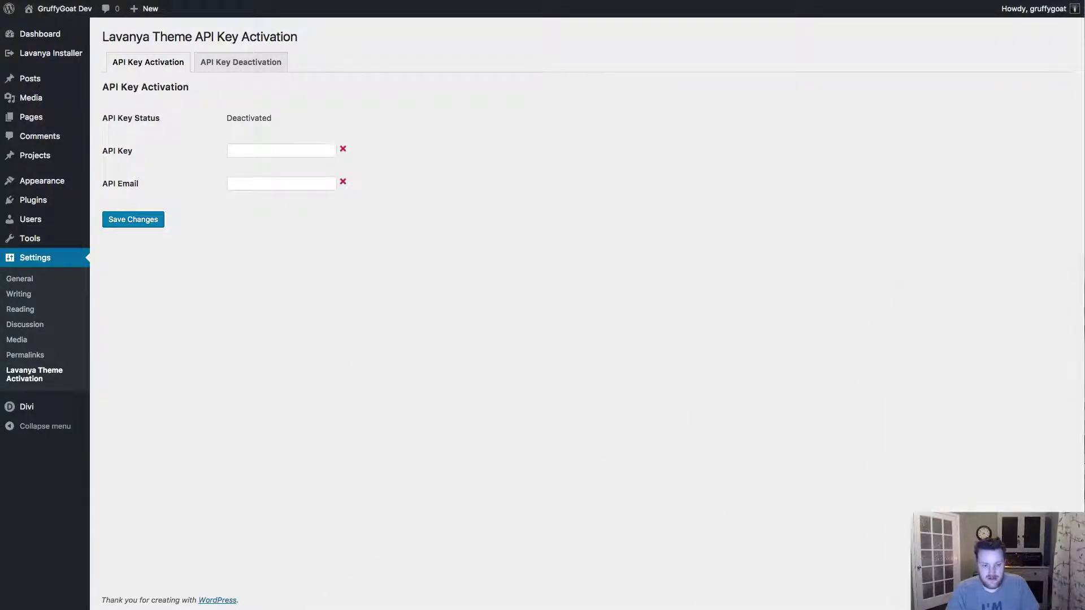
- Copy the Lavanya API license key from the Personal inbox order email, then return to WordPress
right_click(622, 600)
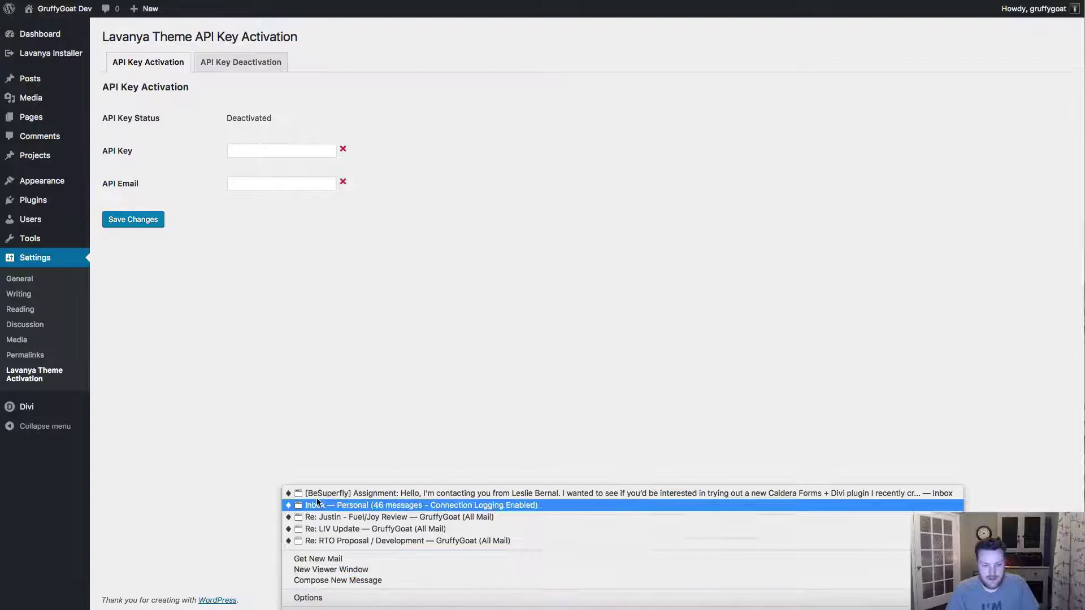
click(318, 505)
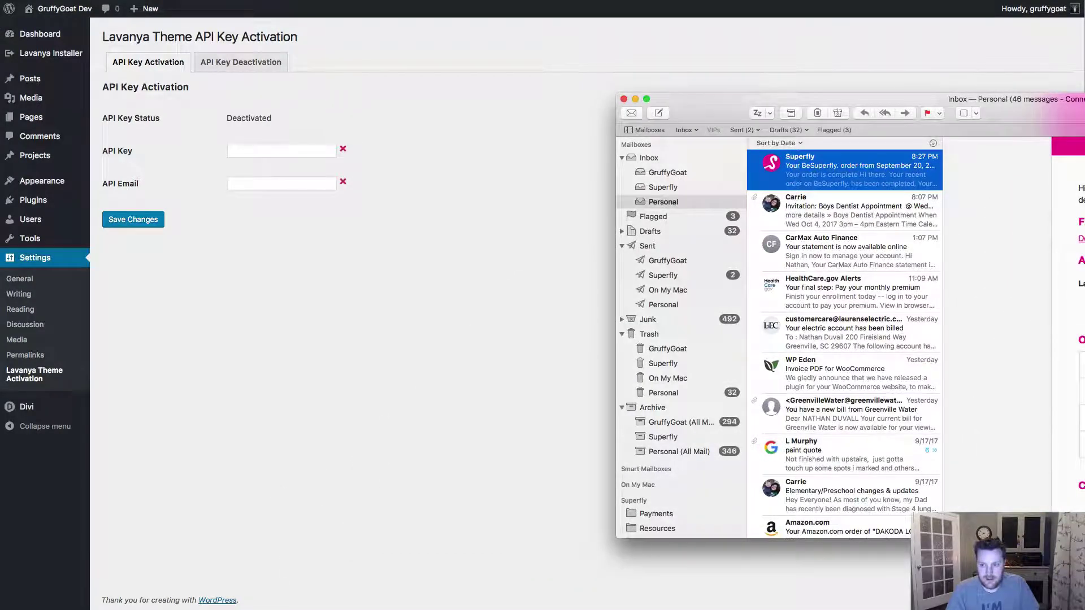
drag(1082, 99, 673, 135)
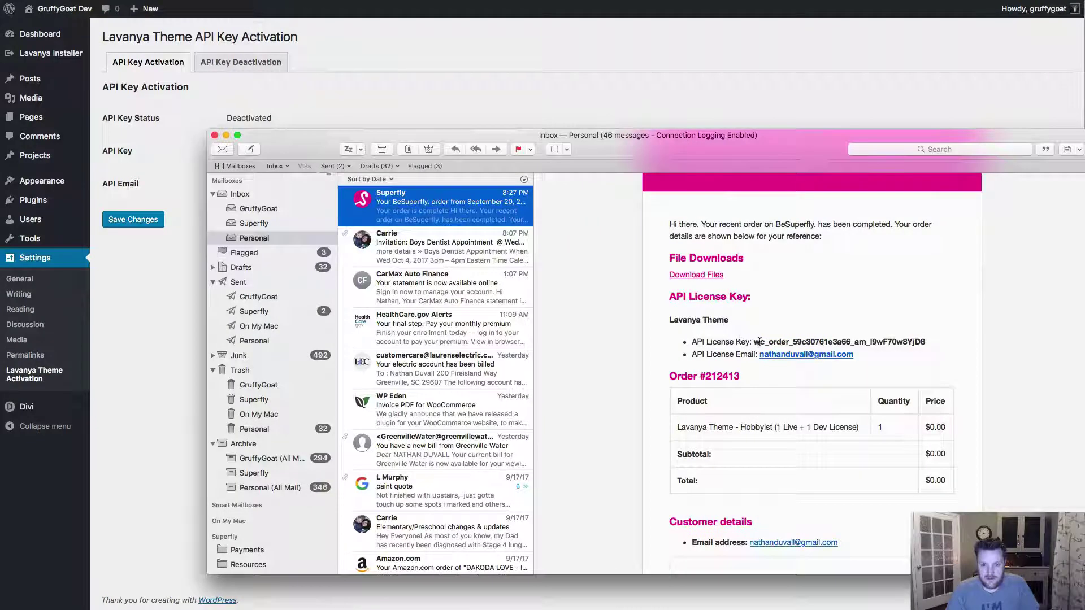
drag(754, 342, 926, 343)
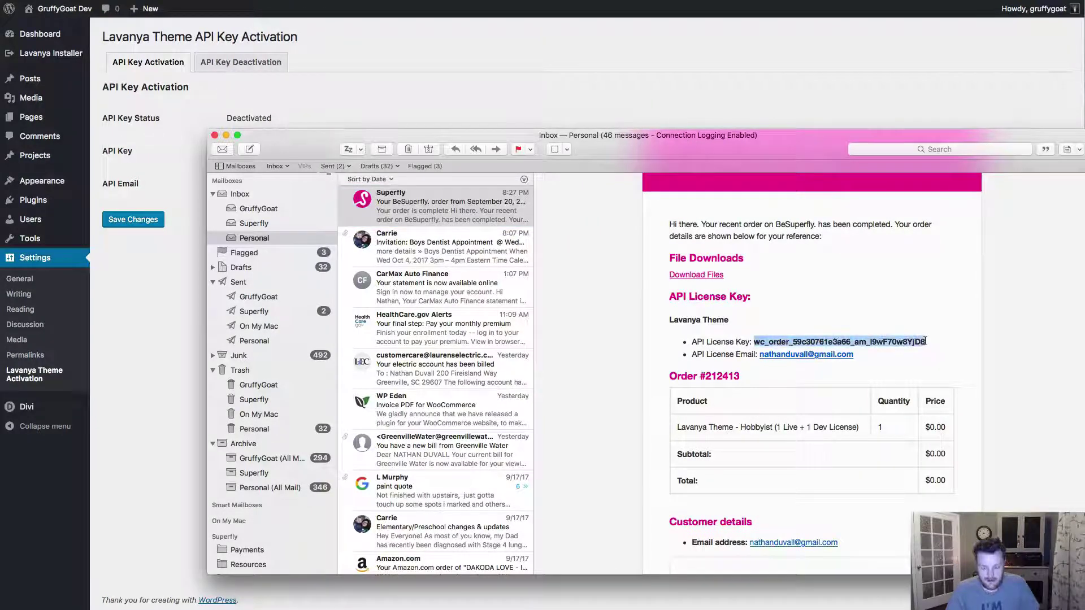
click(168, 157)
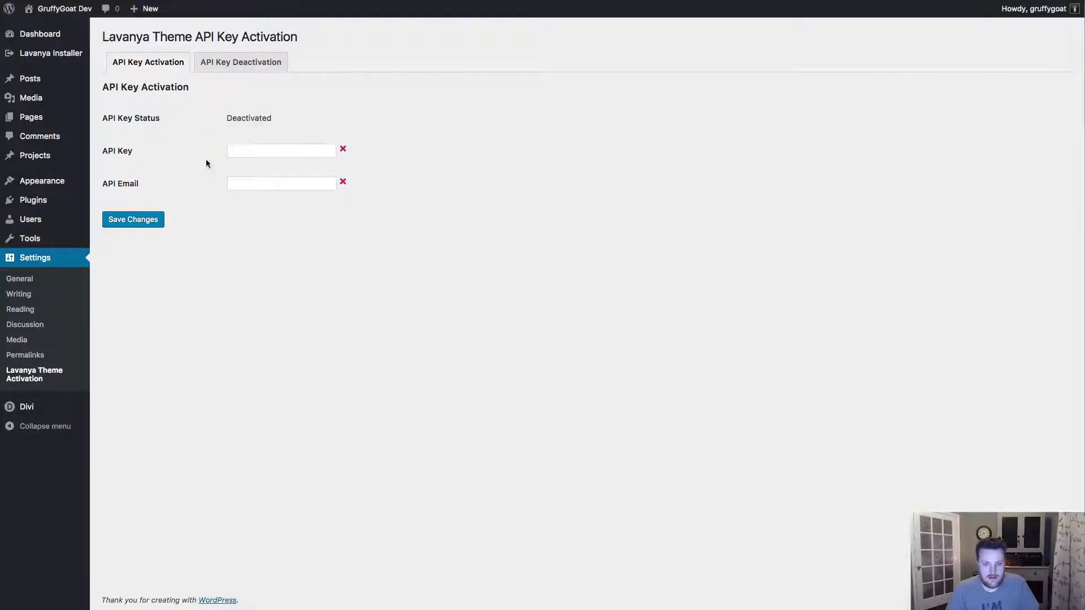
- Paste the API key, fill in the account e-mail, and save to activate the Lavanya license
click(242, 150)
key(super+v)
key(Tab)
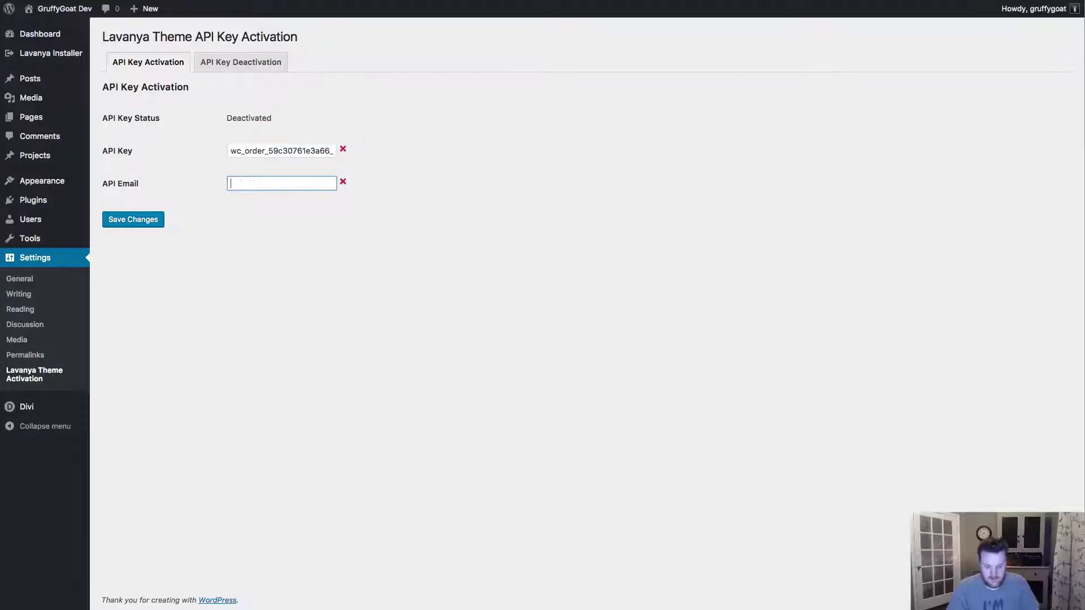
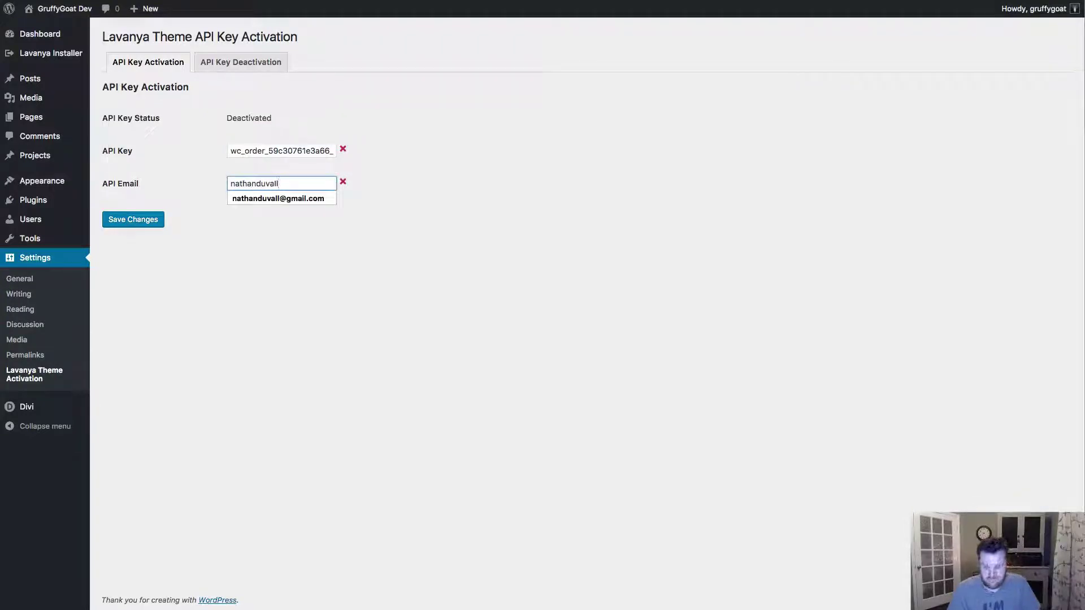
key(Down)
key(Return)
click(128, 221)
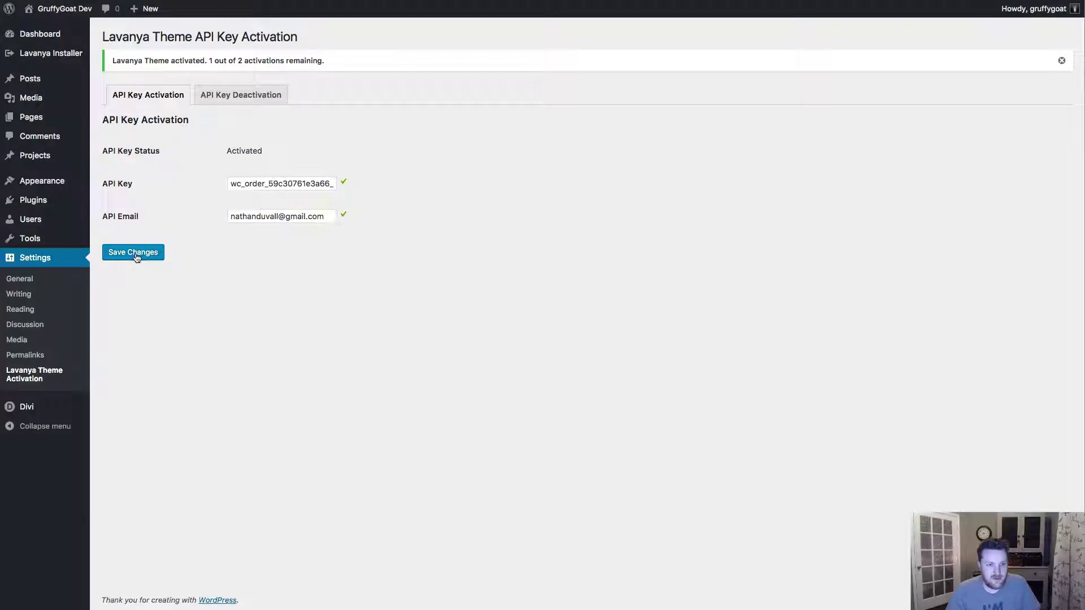
- Open Lavanya Installer > Easy Demo Import to show the six import options
mouse_move(31, 58)
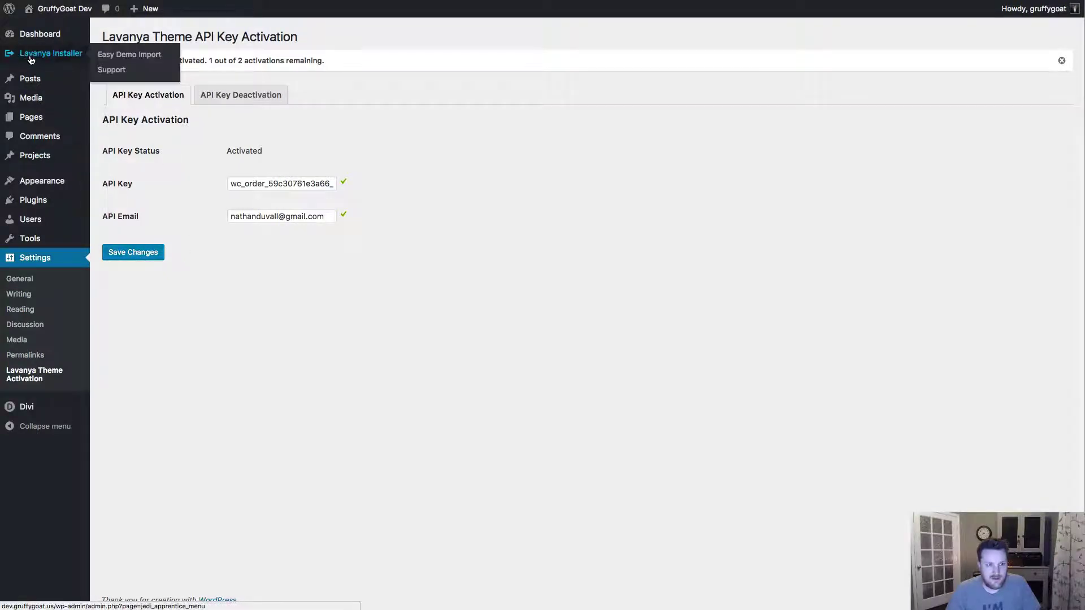
click(114, 60)
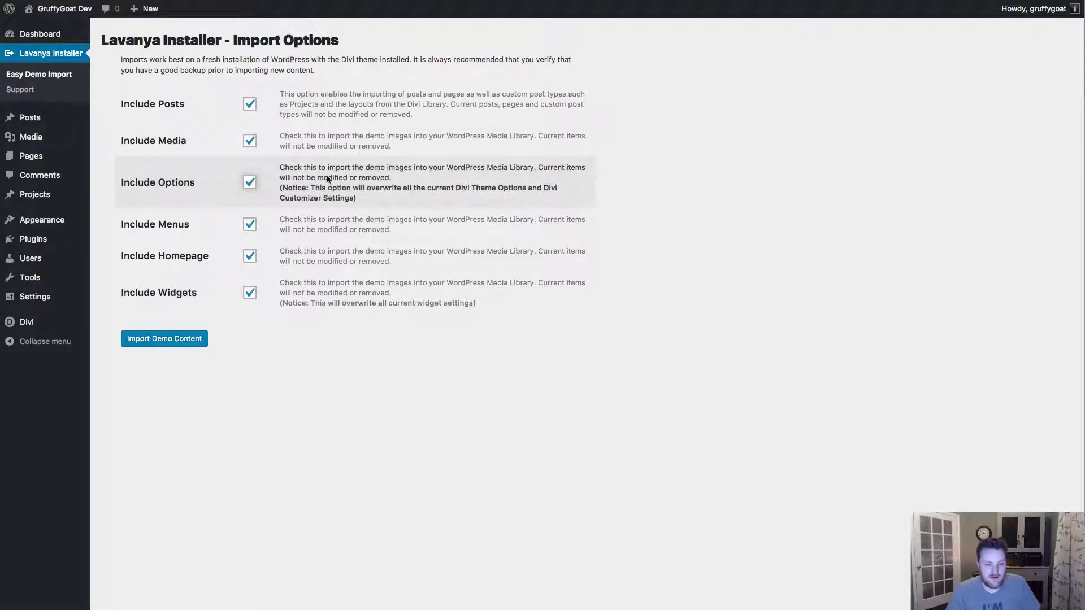
- Run Import Demo Content and review the results summary and warning lines
click(146, 341)
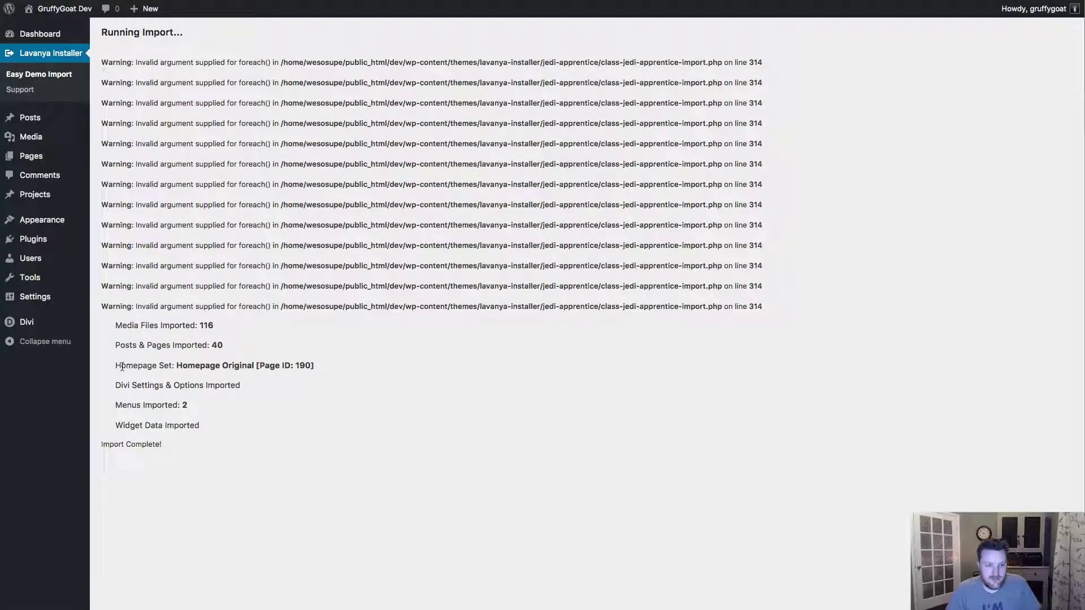
drag(178, 442, 91, 328)
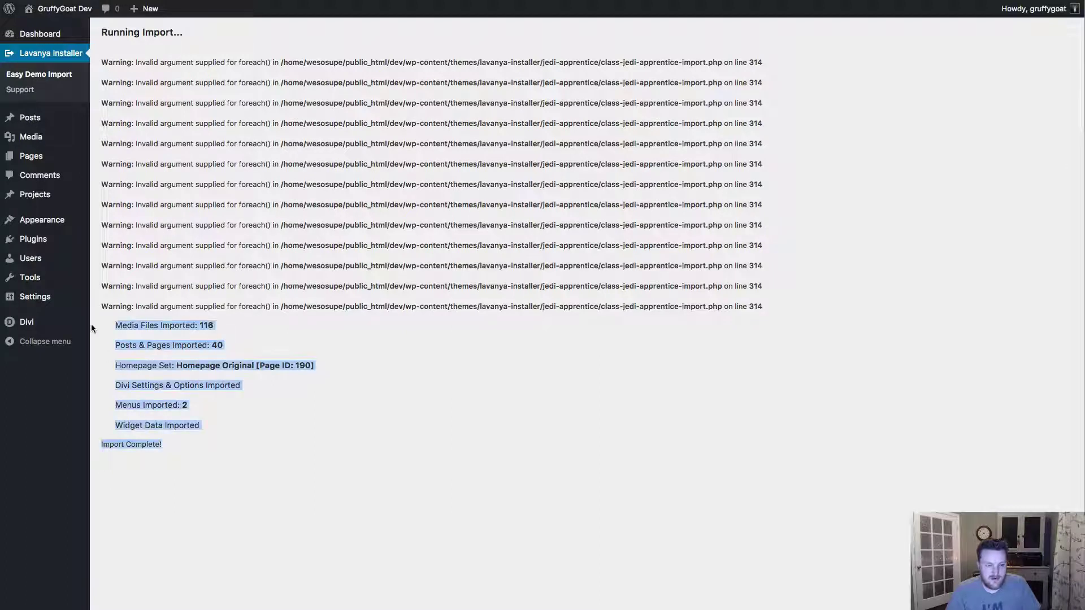
drag(760, 306, 102, 64)
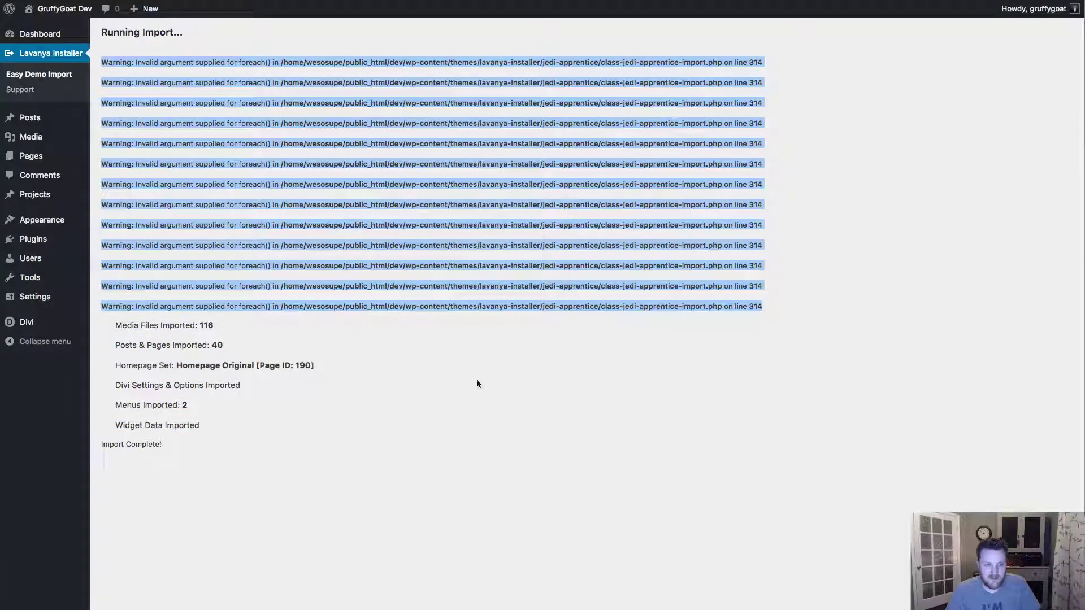
click(544, 516)
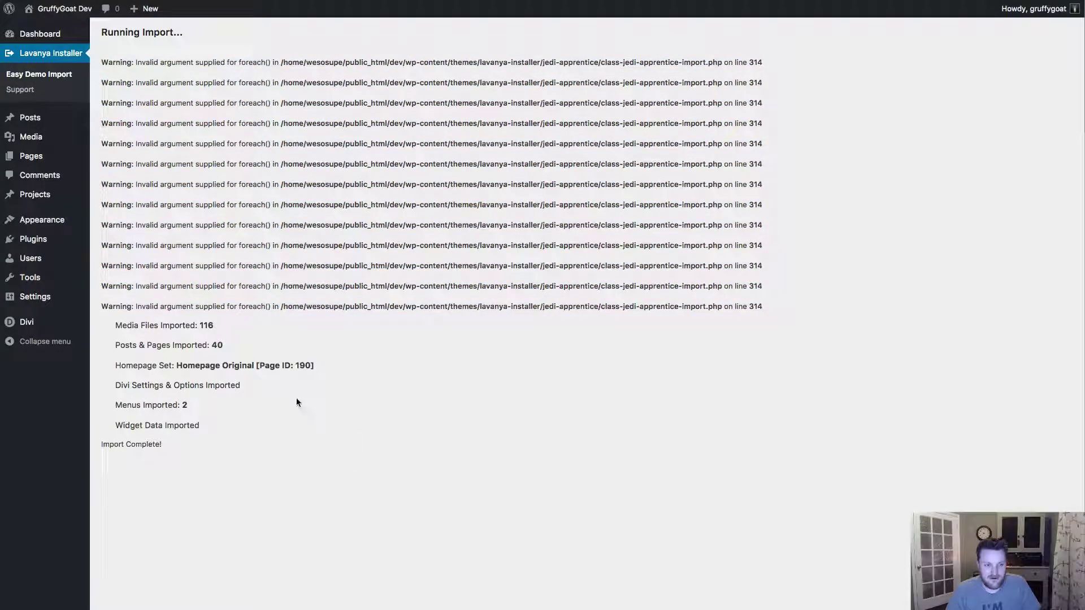
drag(163, 450, 93, 320)
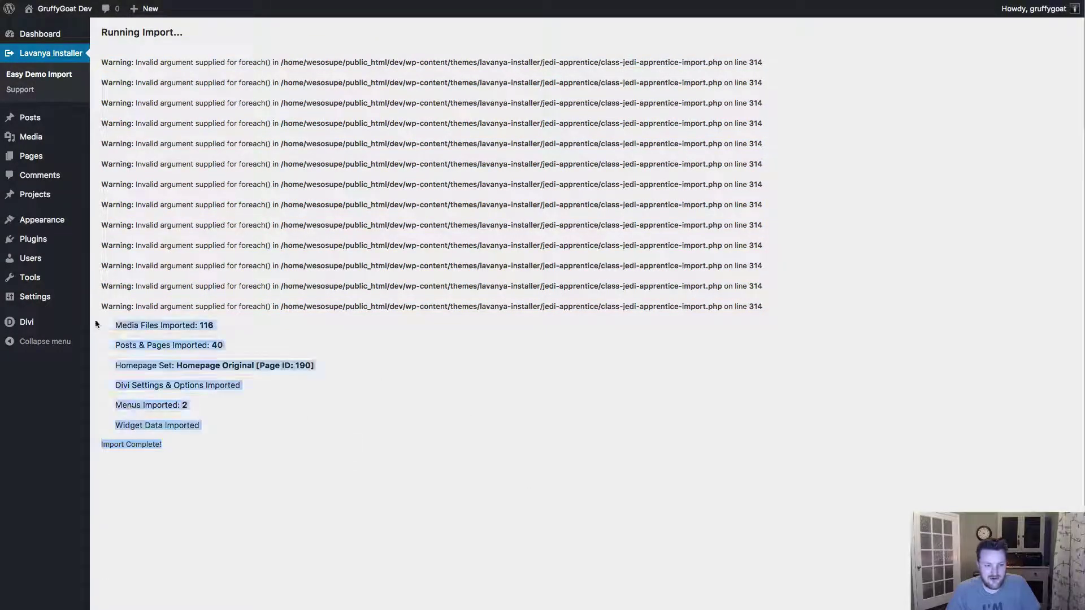
click(213, 326)
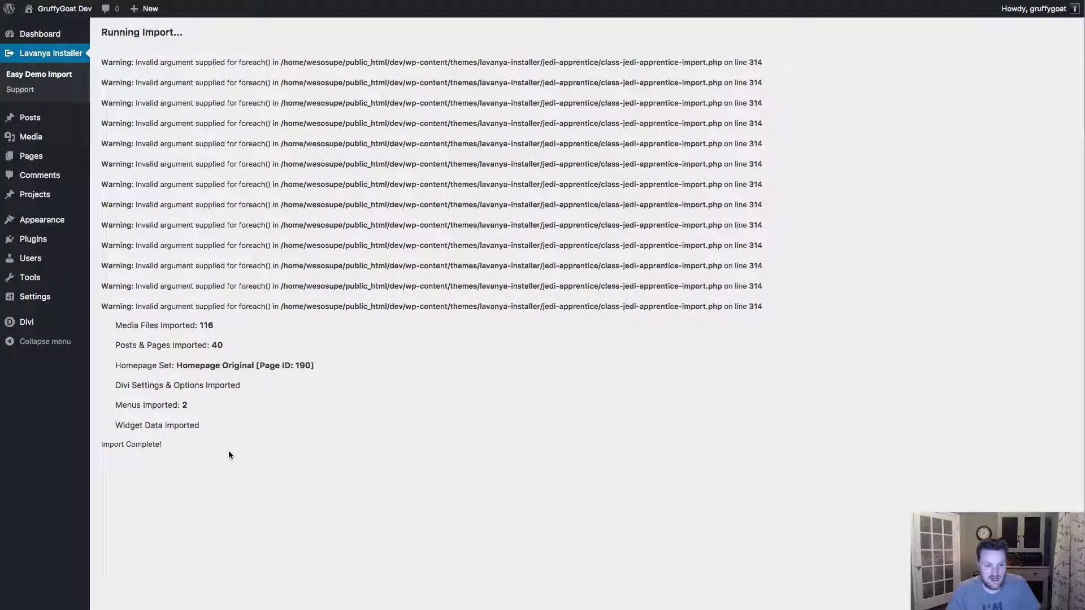
- Open the Media library in a new tab, then view the 11 pages with Homepage Original as Front Page
right_click(34, 139)
click(60, 143)
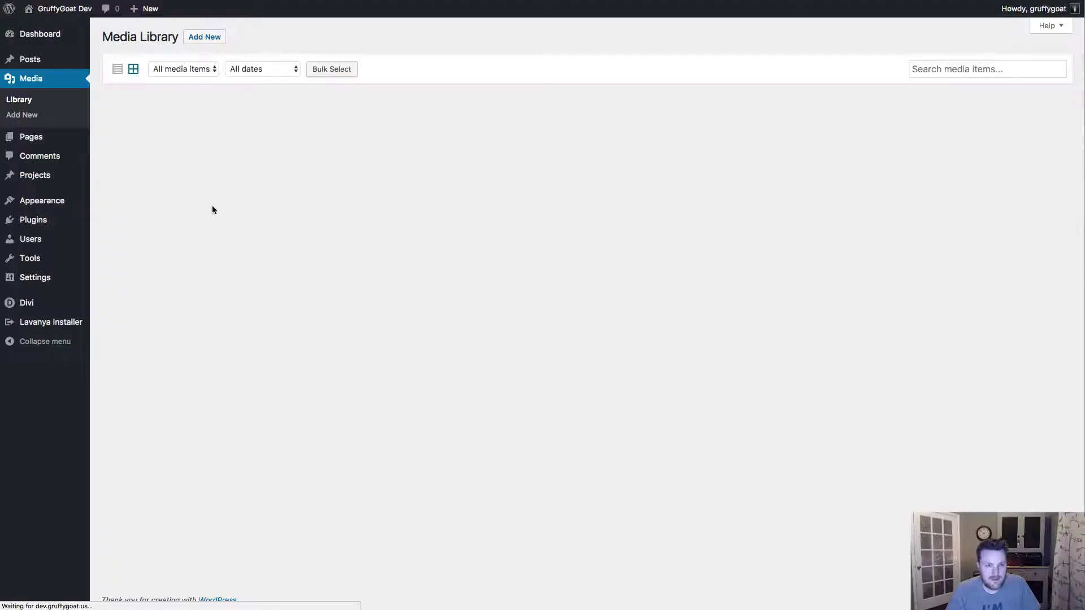
key(ctrl+shift+Tab)
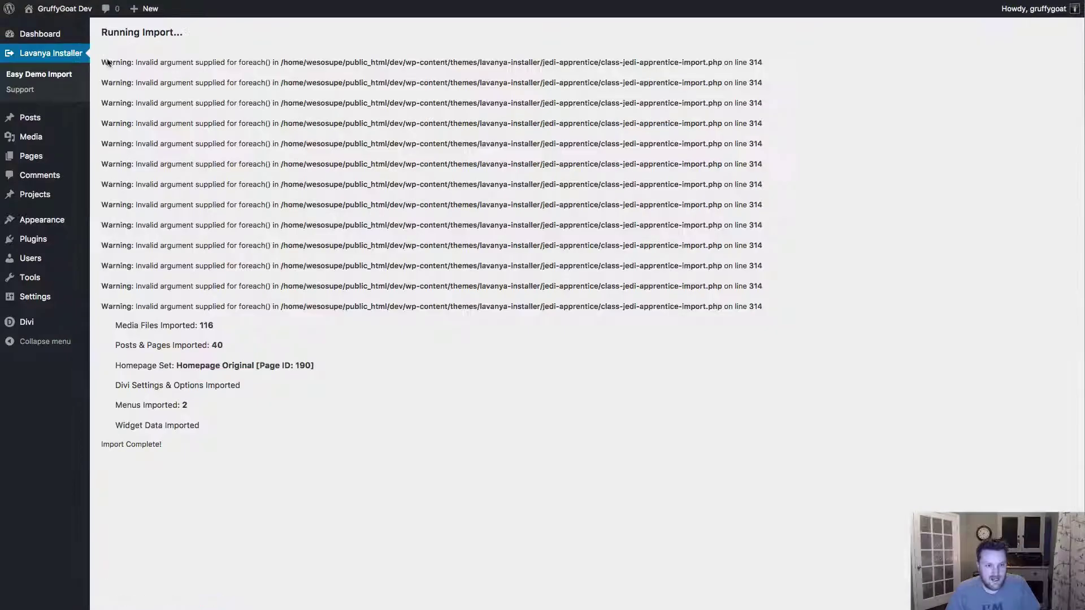
click(26, 162)
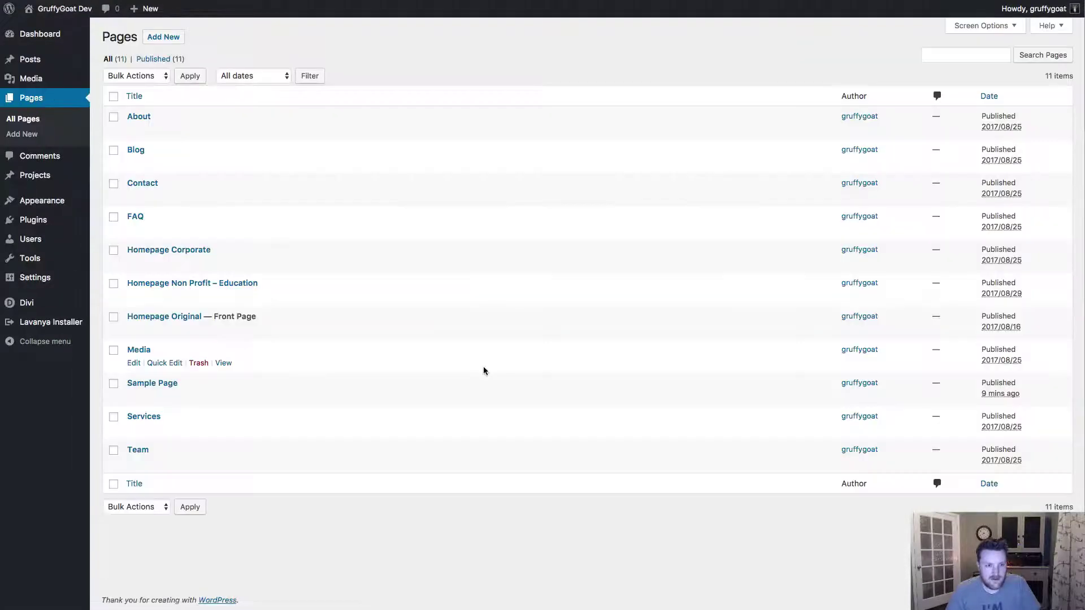
mouse_move(41, 206)
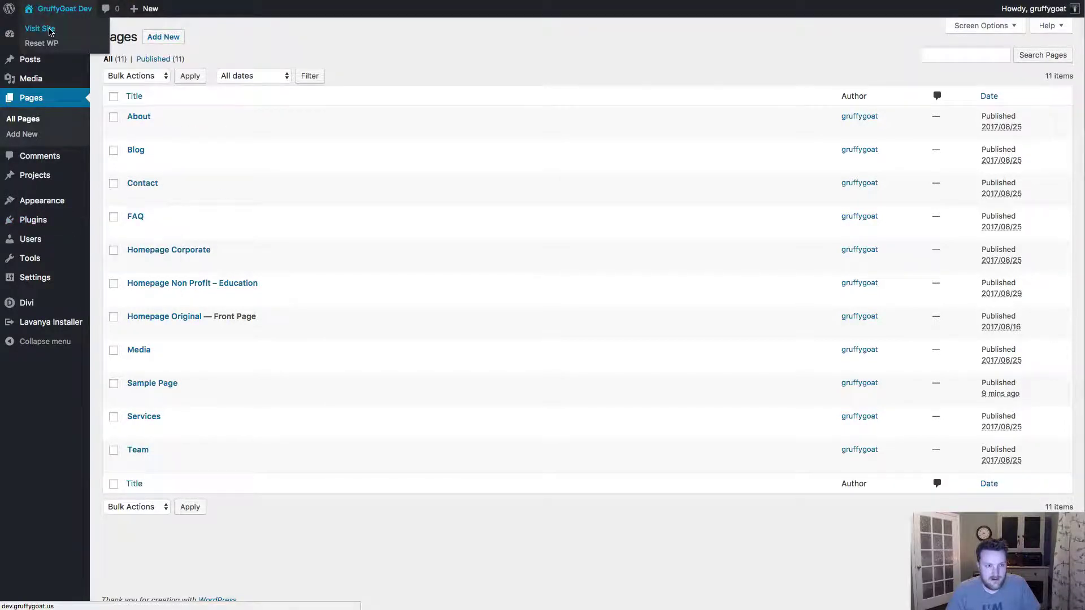
- Visit the live site and scroll through the Lavanya homepage down to the Our Mission footer
right_click(39, 28)
click(450, 0)
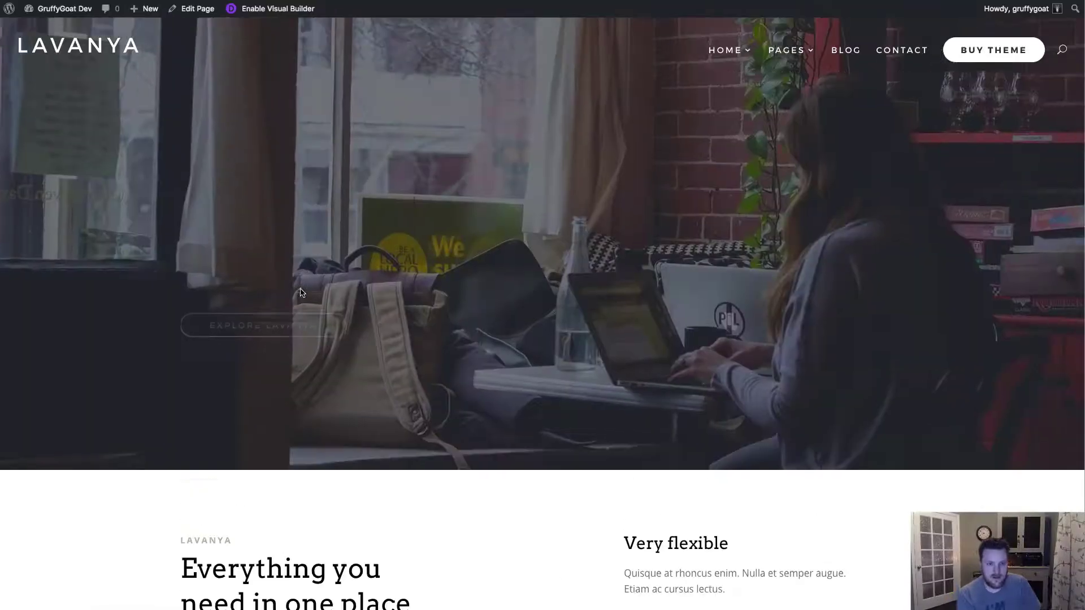
scroll(301, 292, down, 4)
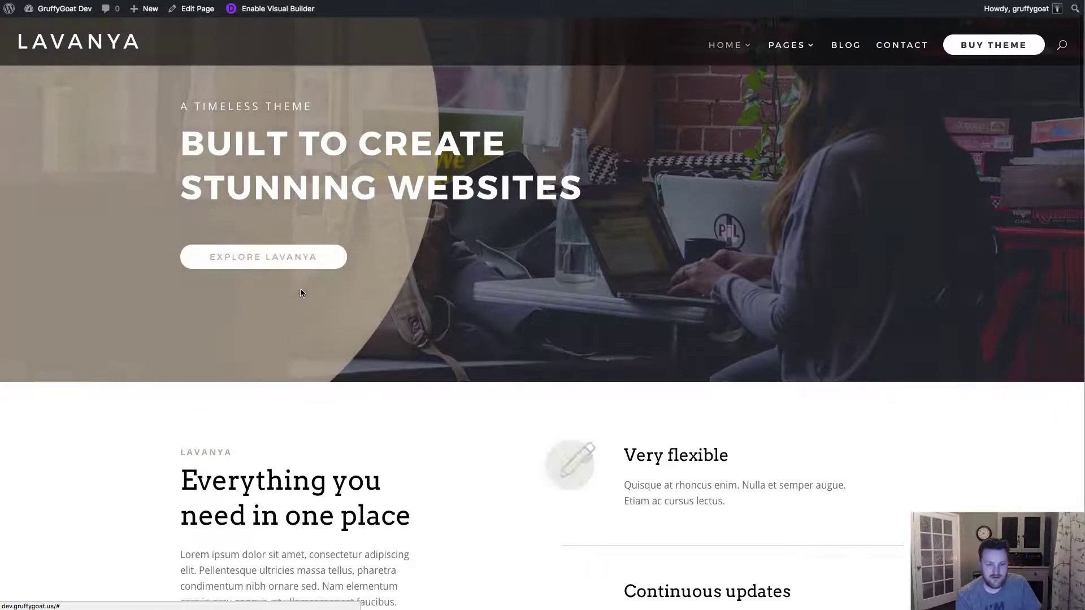
scroll(300, 292, down, 15)
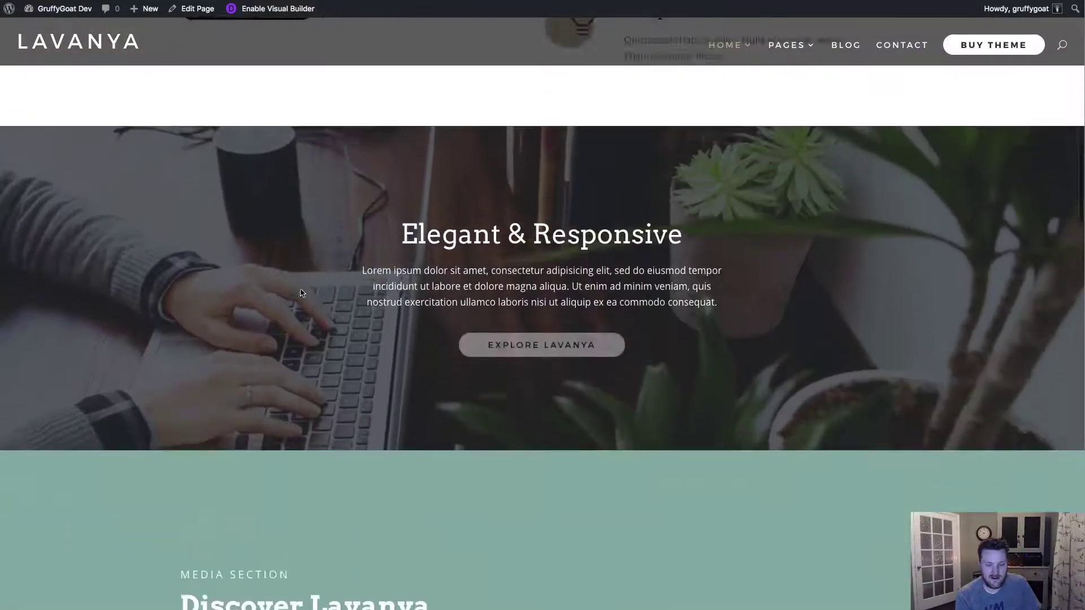
scroll(300, 293, down, 9)
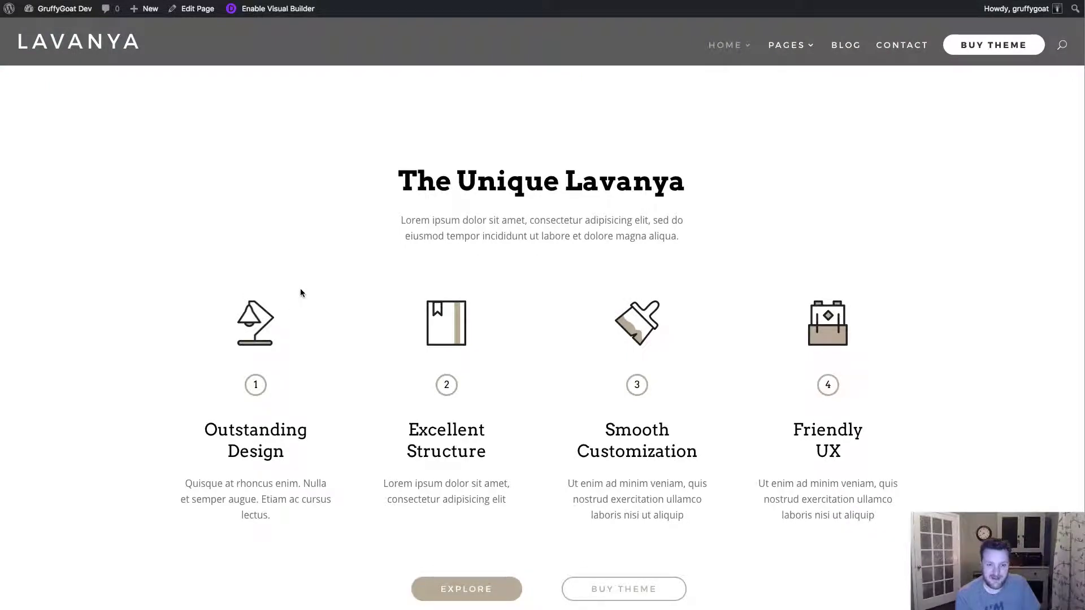
scroll(300, 292, down, 4)
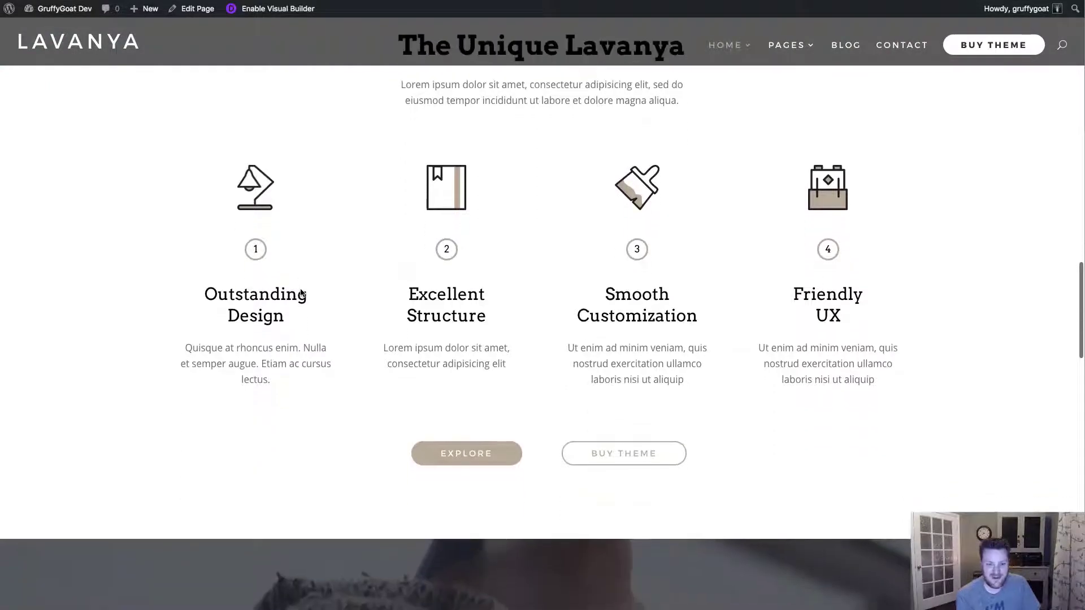
scroll(300, 292, down, 4)
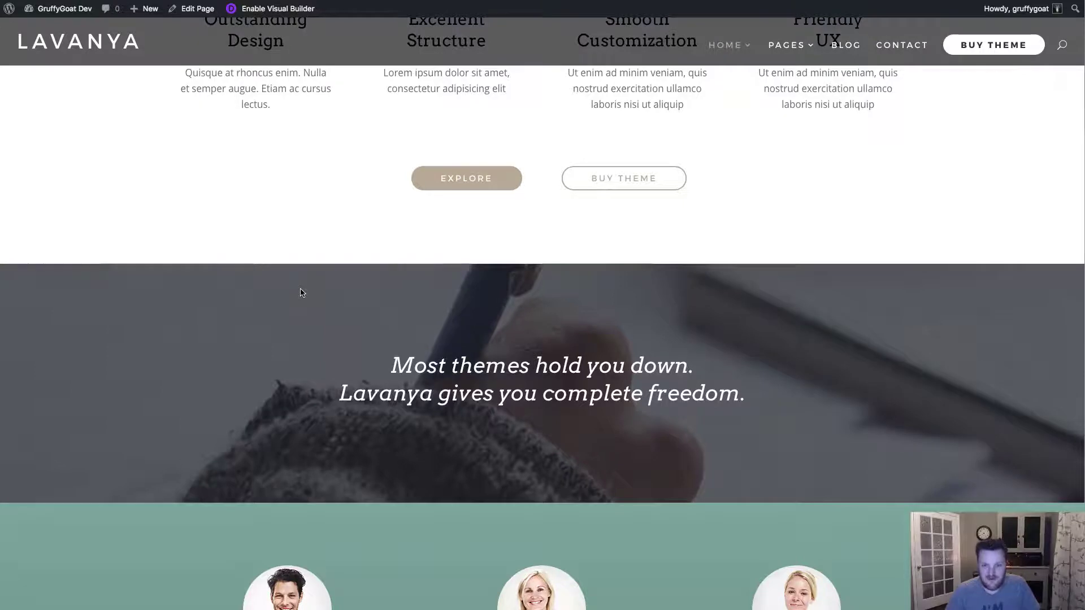
scroll(301, 292, down, 12)
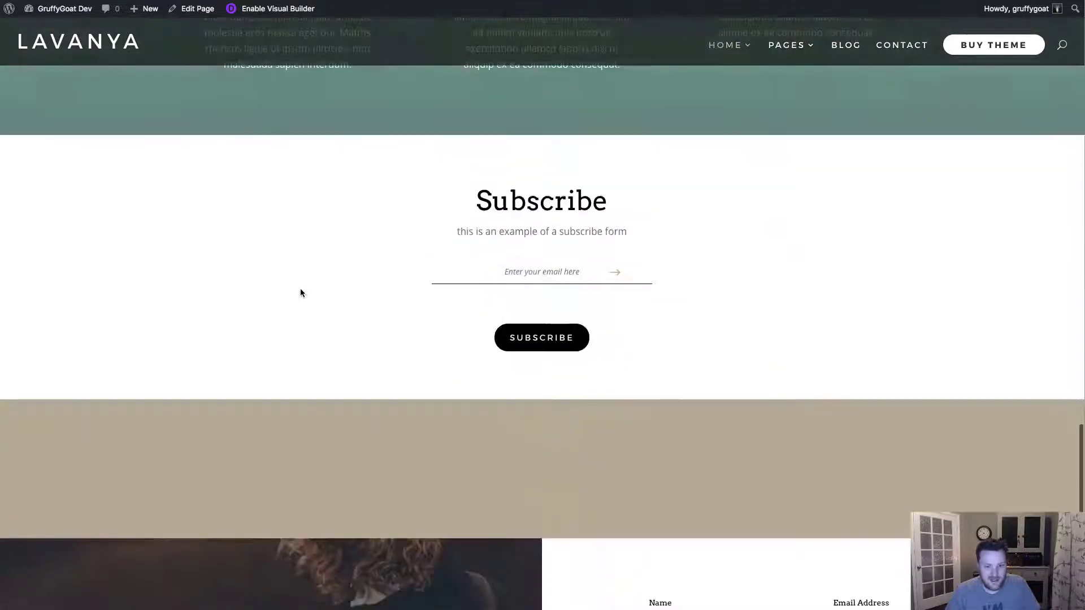
scroll(301, 292, down, 10)
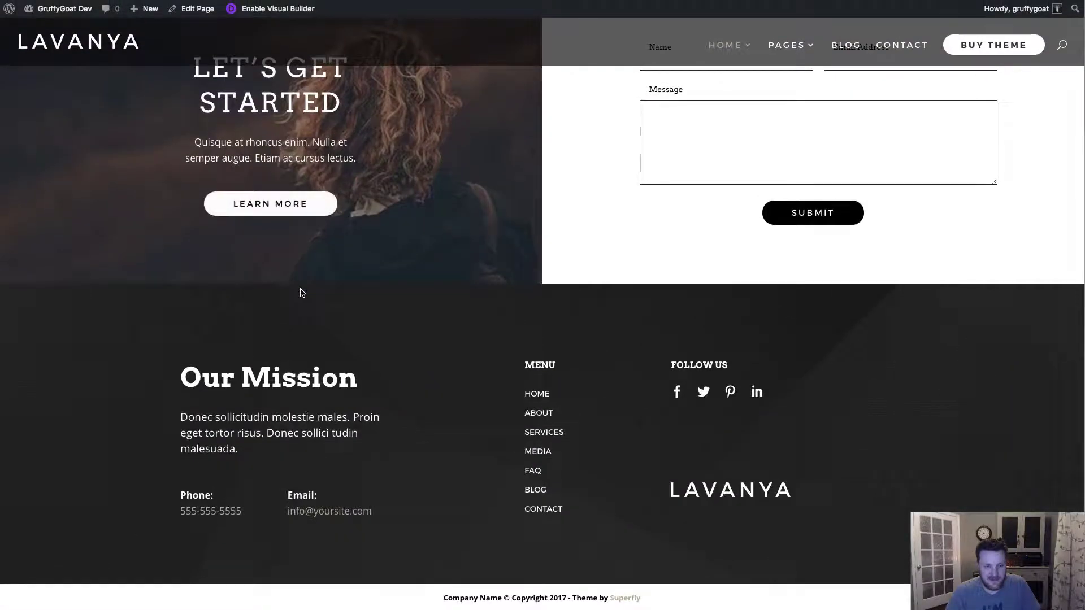
scroll(302, 292, up, 20)
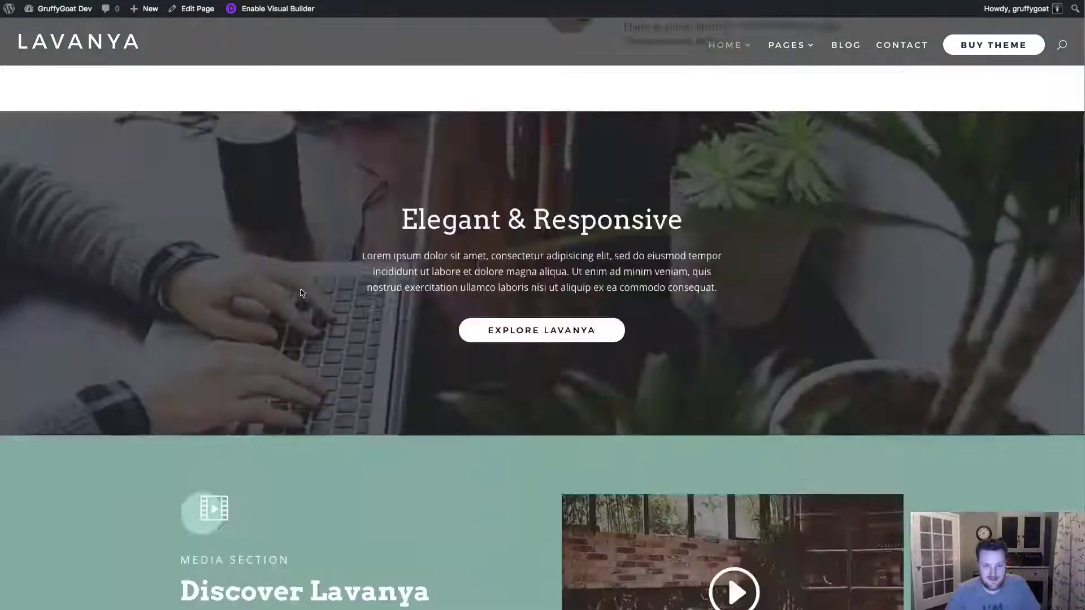